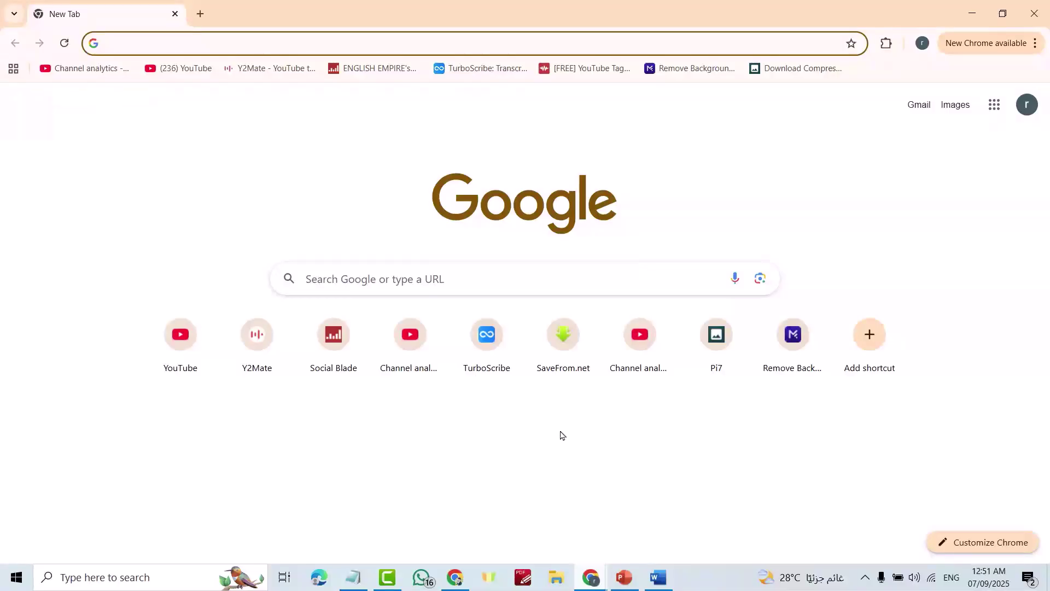
Search Google for 'google ai studio' using the search box suggestion.
click(443, 283)
text(g)
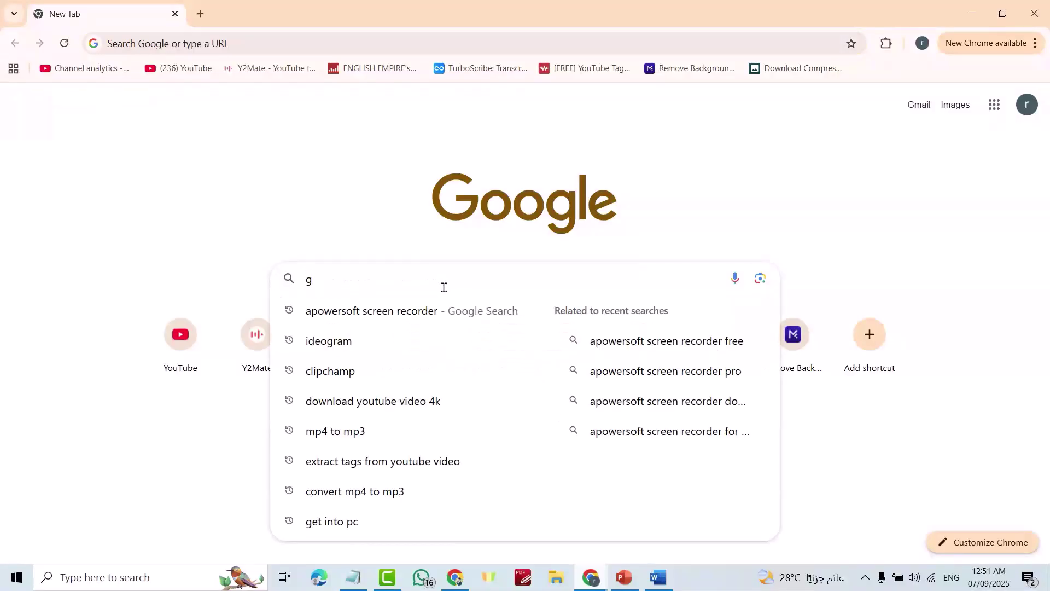
text(oog)
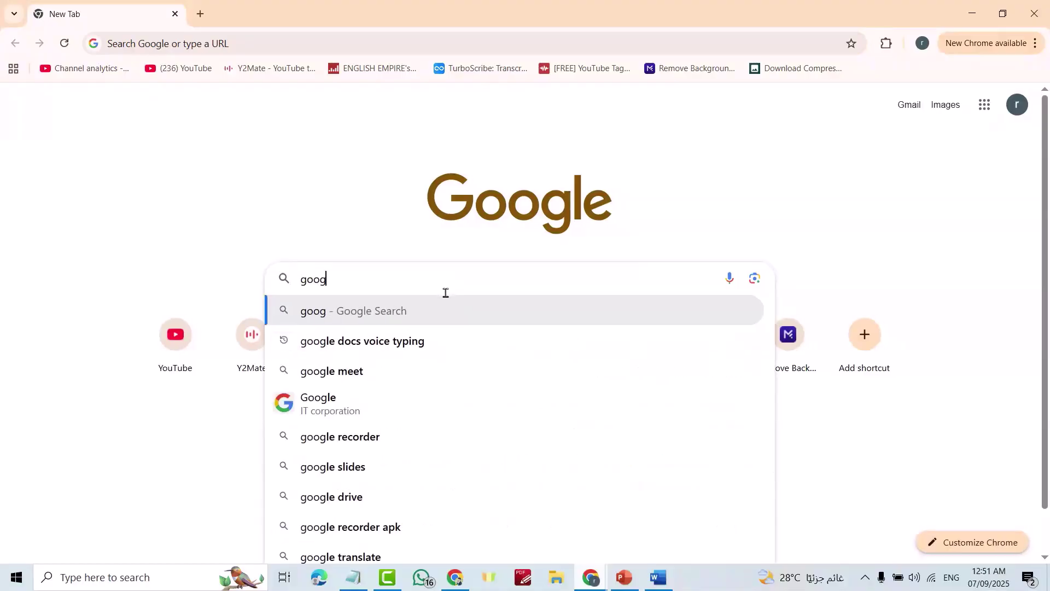
text(le )
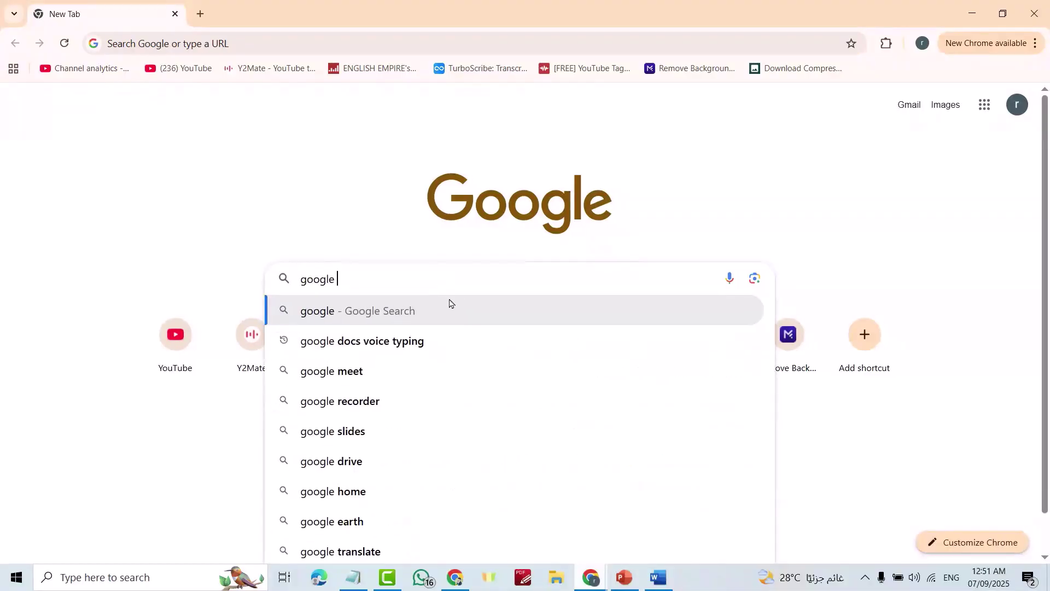
text(ai)
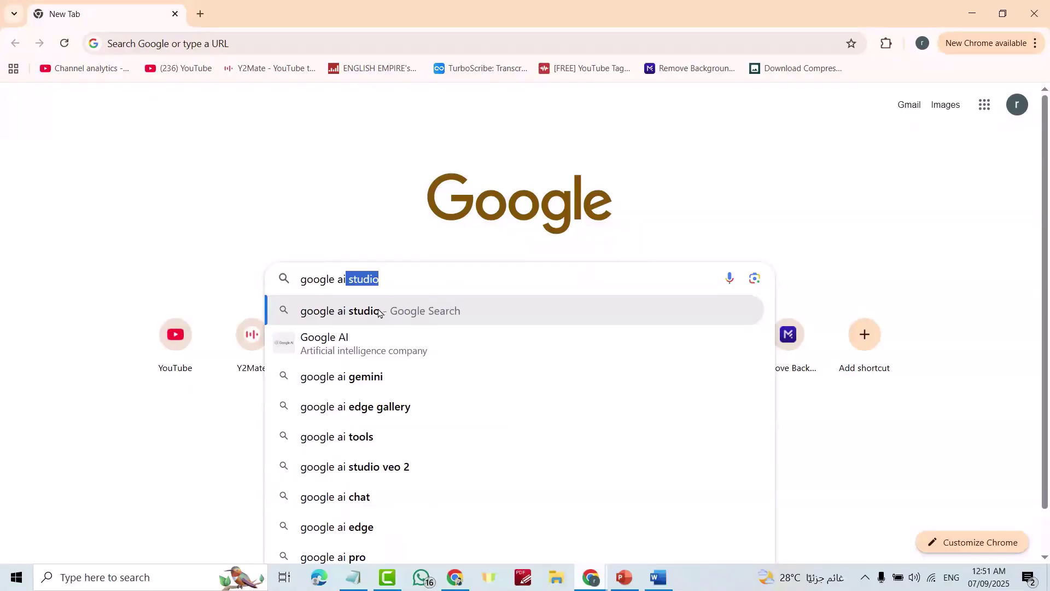
click(378, 312)
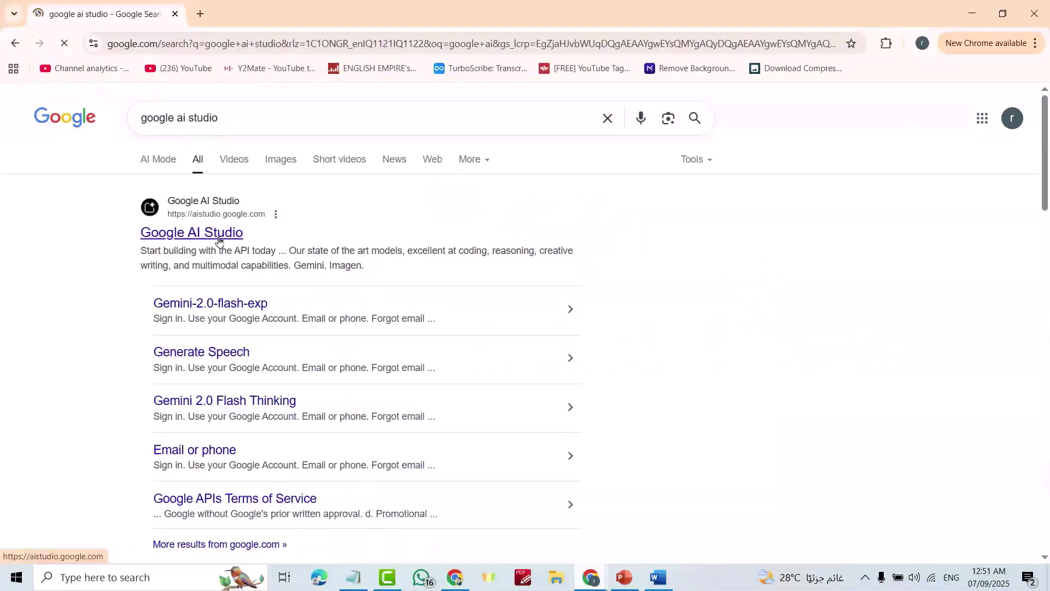
Open Google AI Studio from the results and accept its terms, opting in to update emails.
click(219, 240)
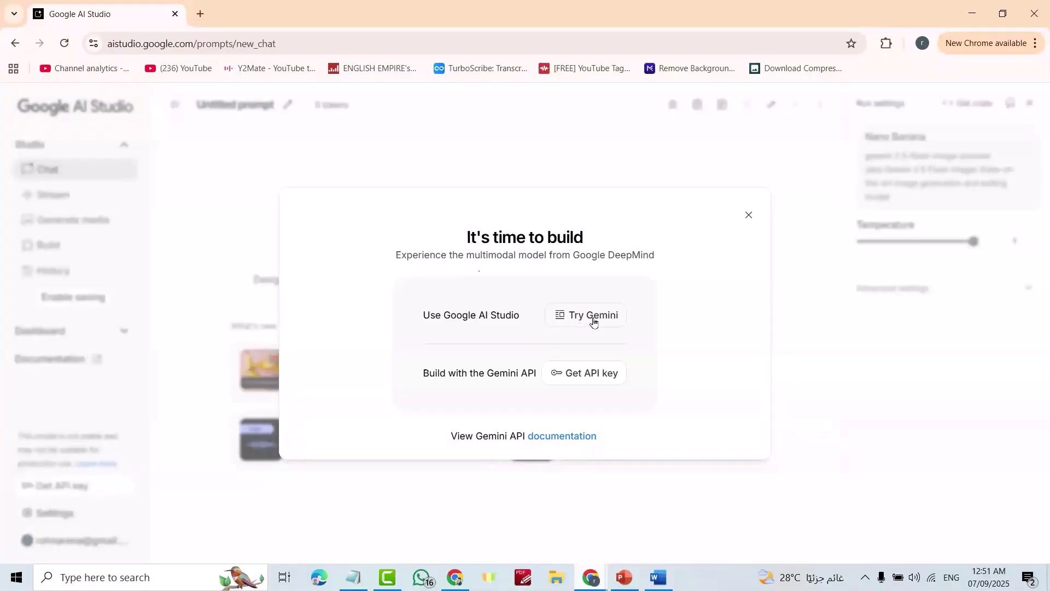
click(593, 320)
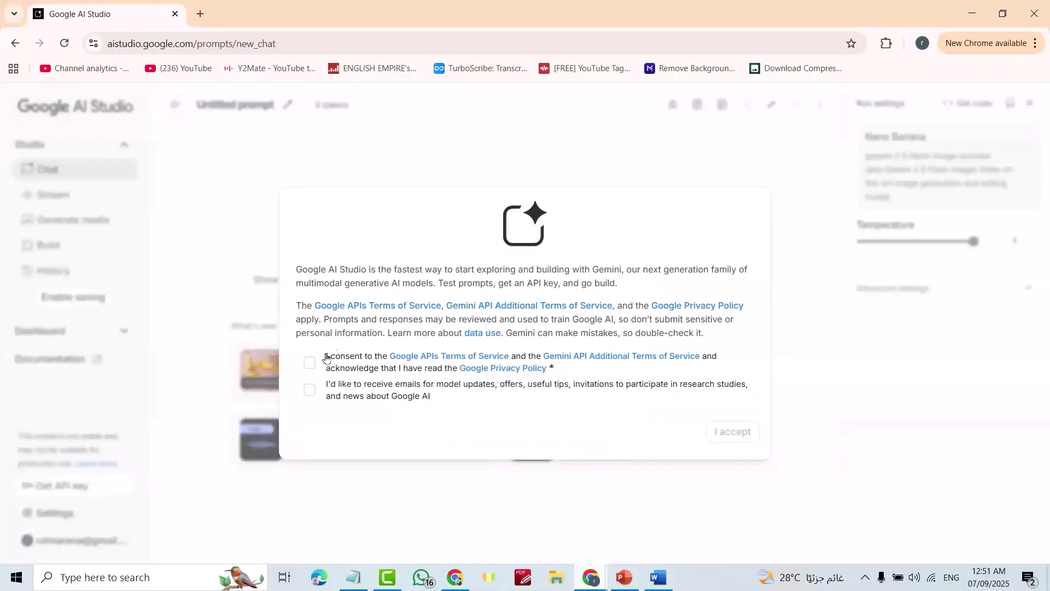
click(310, 363)
click(309, 390)
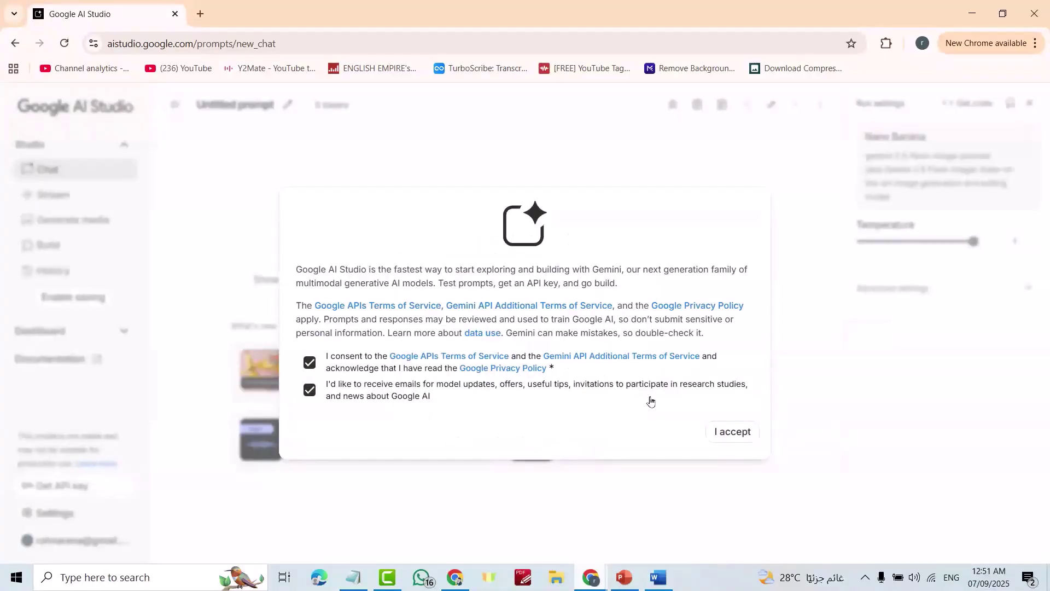
click(728, 437)
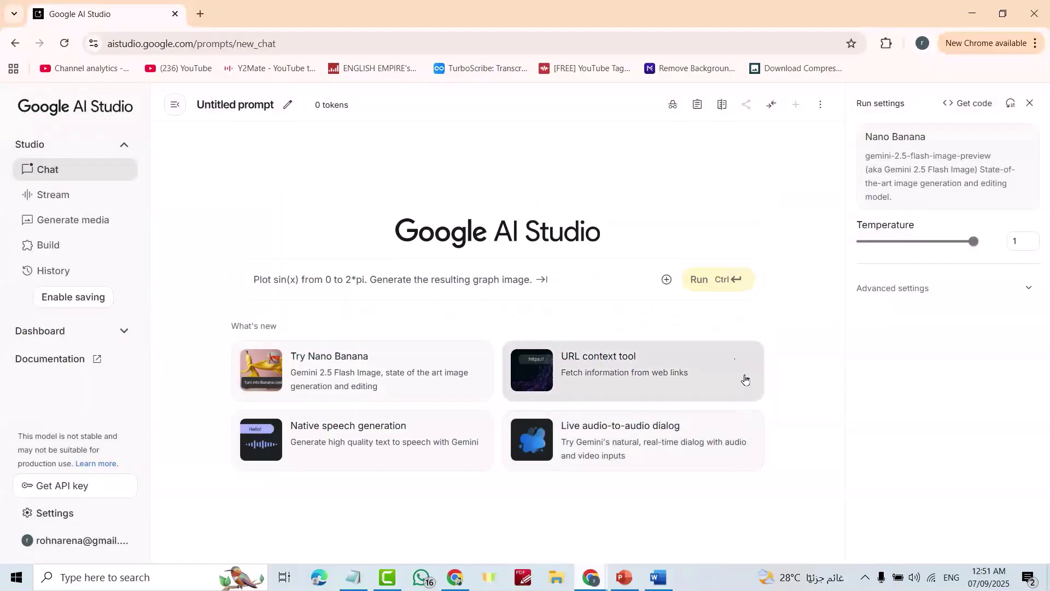
Open Gemini speech generation from the Generate media page.
click(35, 148)
click(35, 149)
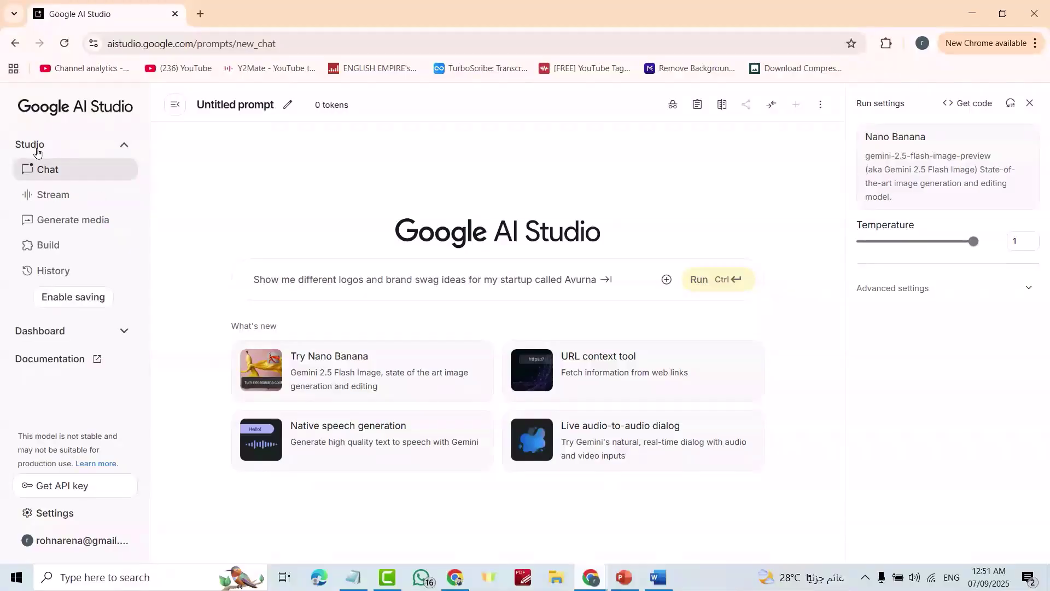
click(70, 220)
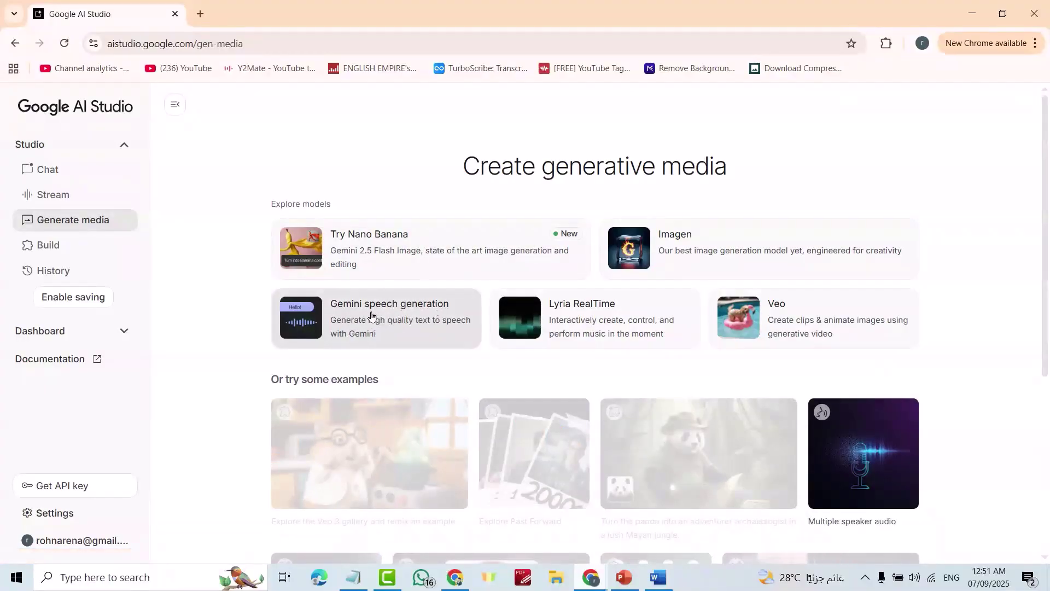
click(370, 311)
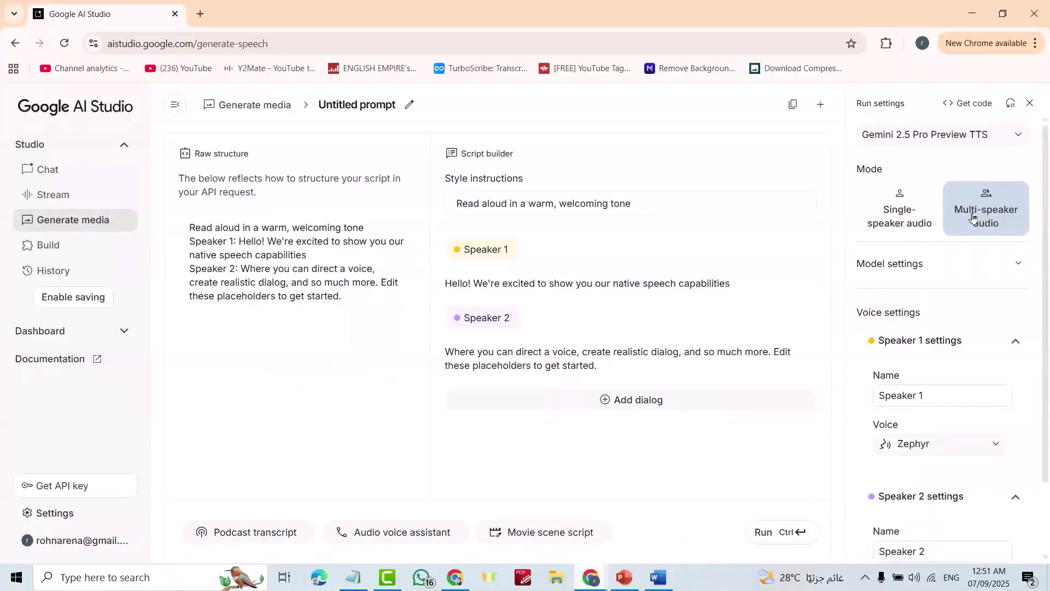
Set Mode to Single-speaker audio and put the cursor in the empty Text field.
click(898, 226)
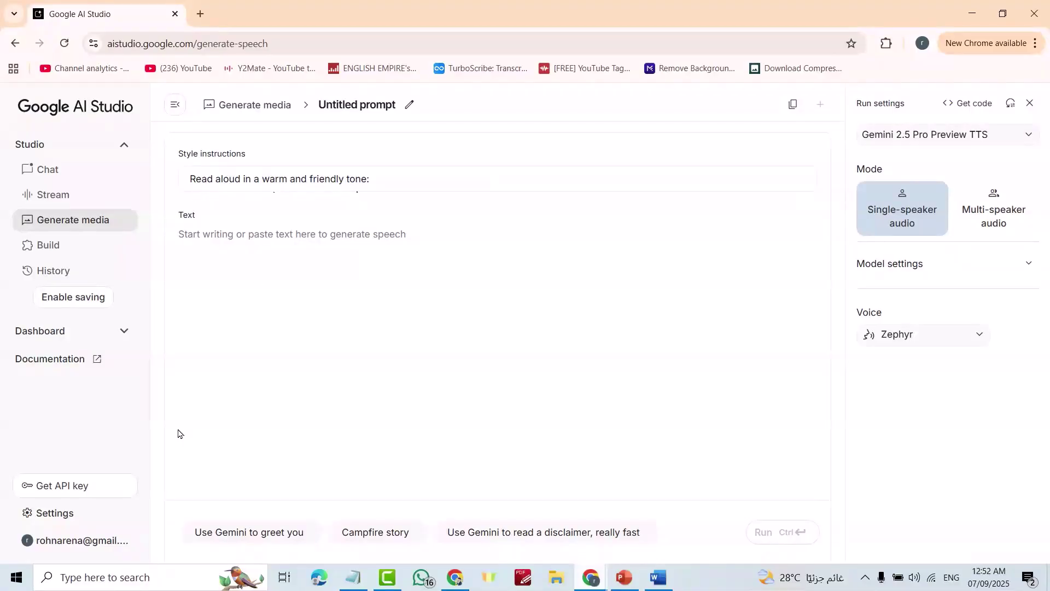
click(233, 236)
Expand Model settings, preview the Zephyr and Charon voices, and select Charon.
click(916, 269)
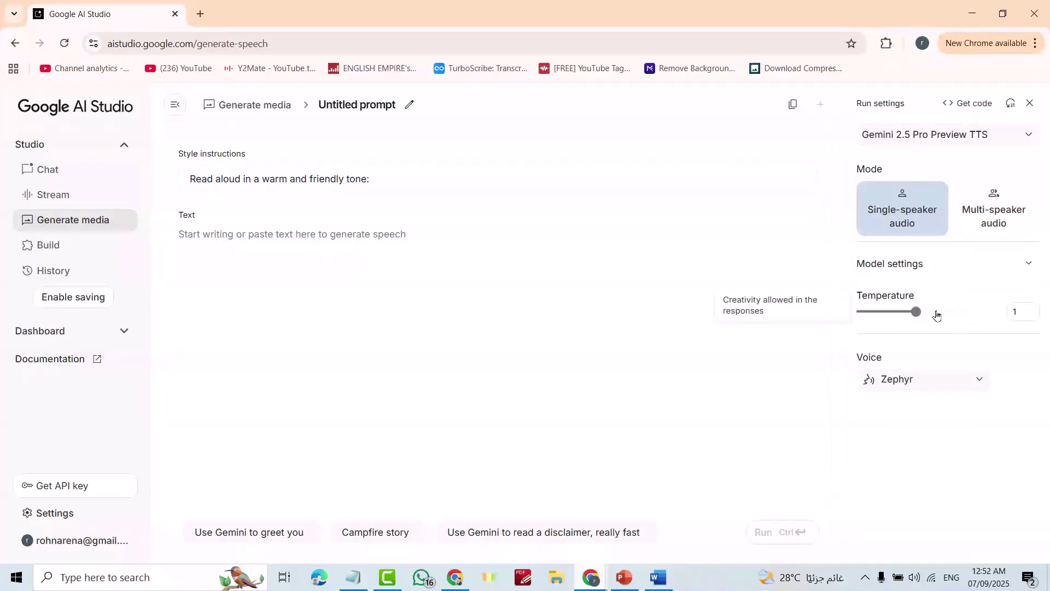
click(978, 380)
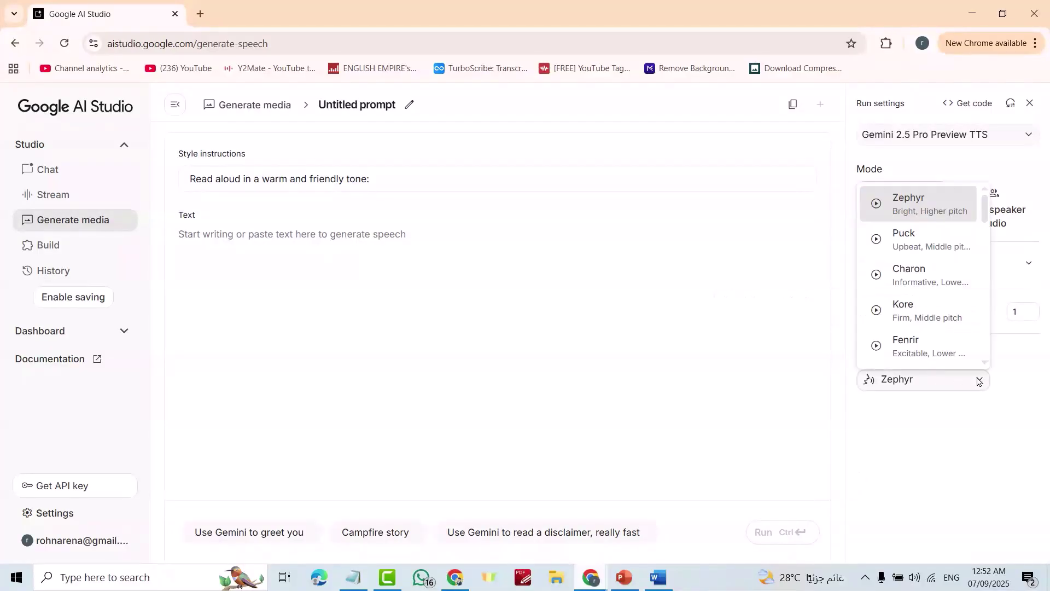
click(877, 204)
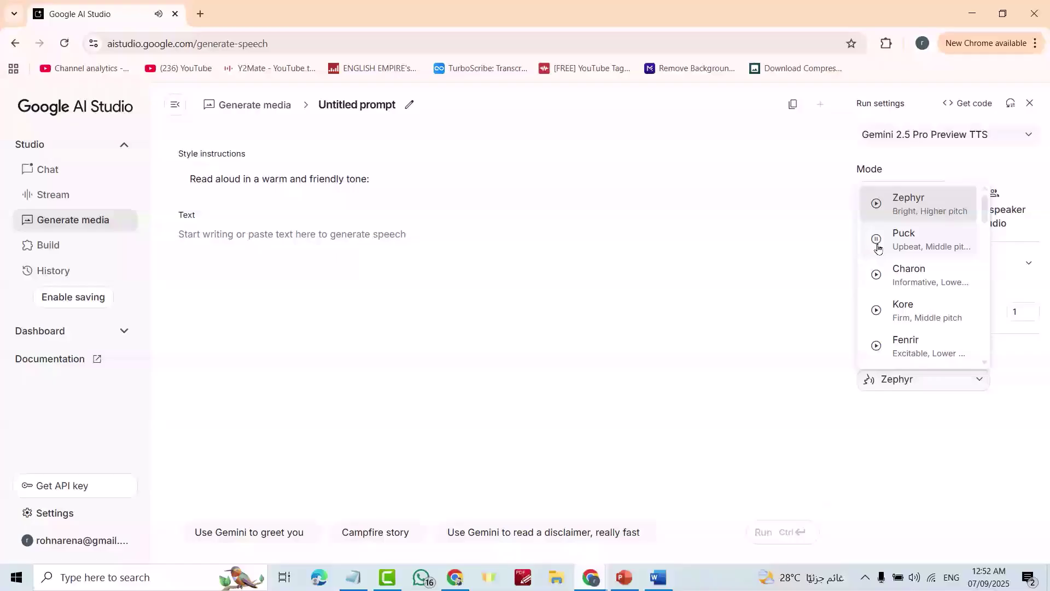
click(876, 276)
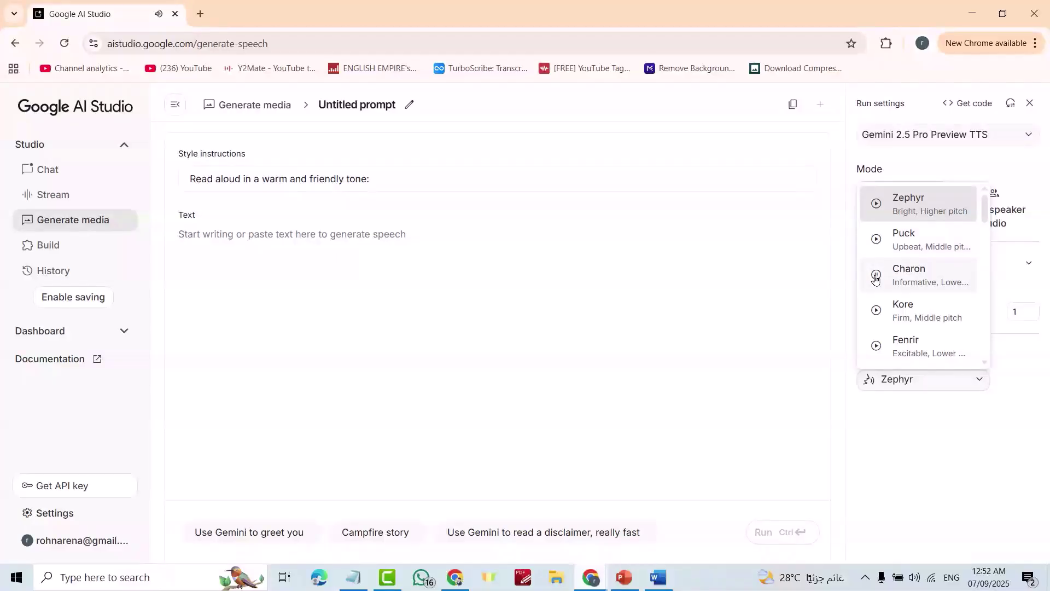
click(902, 281)
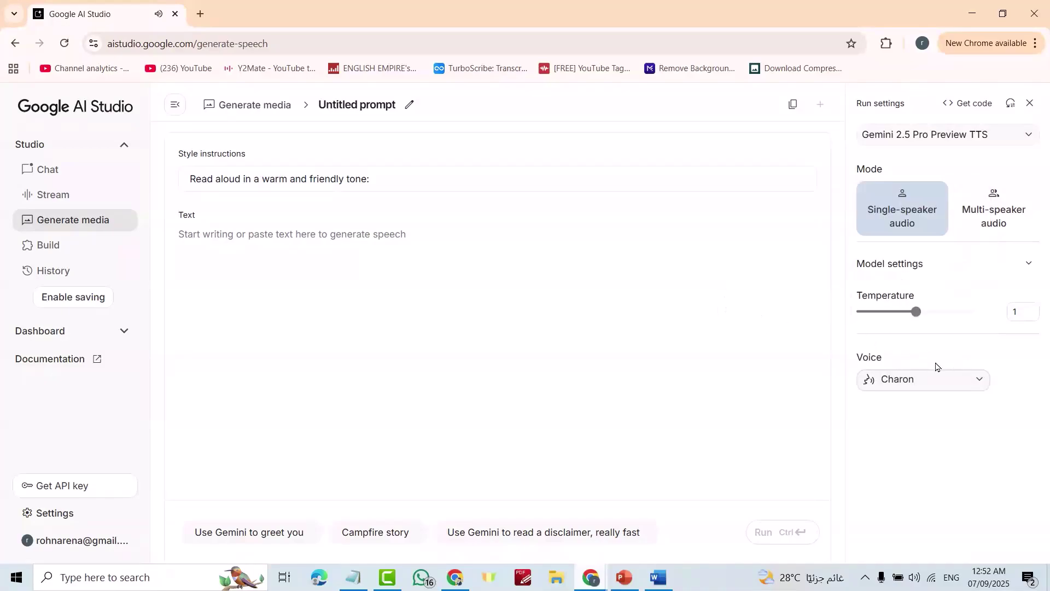
Load the 'Campfire story' sample and stop the generation it starts.
click(369, 535)
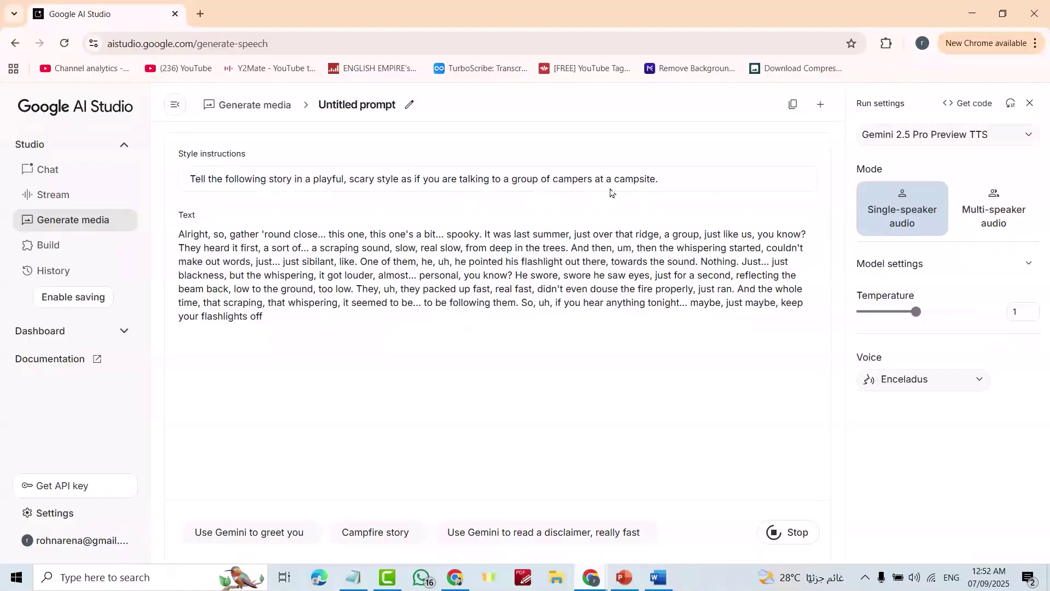
click(778, 535)
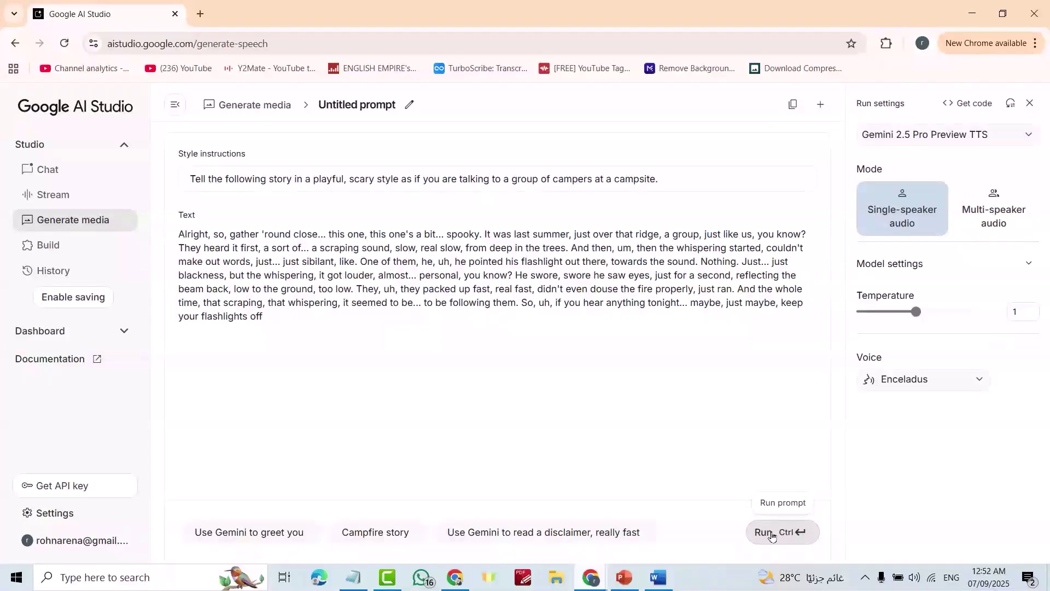
Generate the 1:31 campfire story audio, rewind it to 0:00 and play it.
click(761, 533)
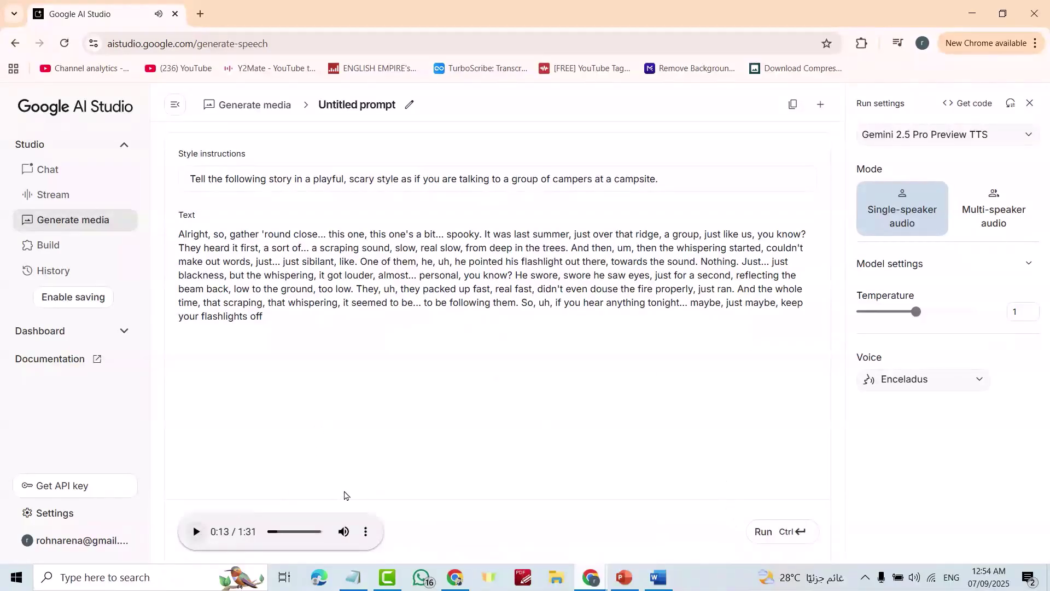
drag(279, 534, 264, 534)
click(199, 539)
click(366, 535)
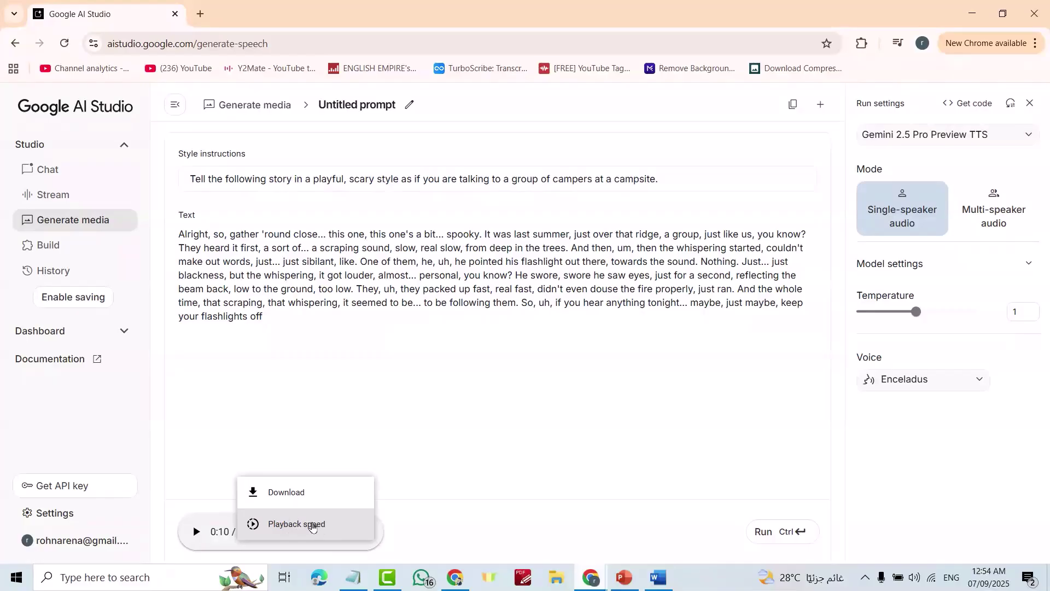
click(312, 527)
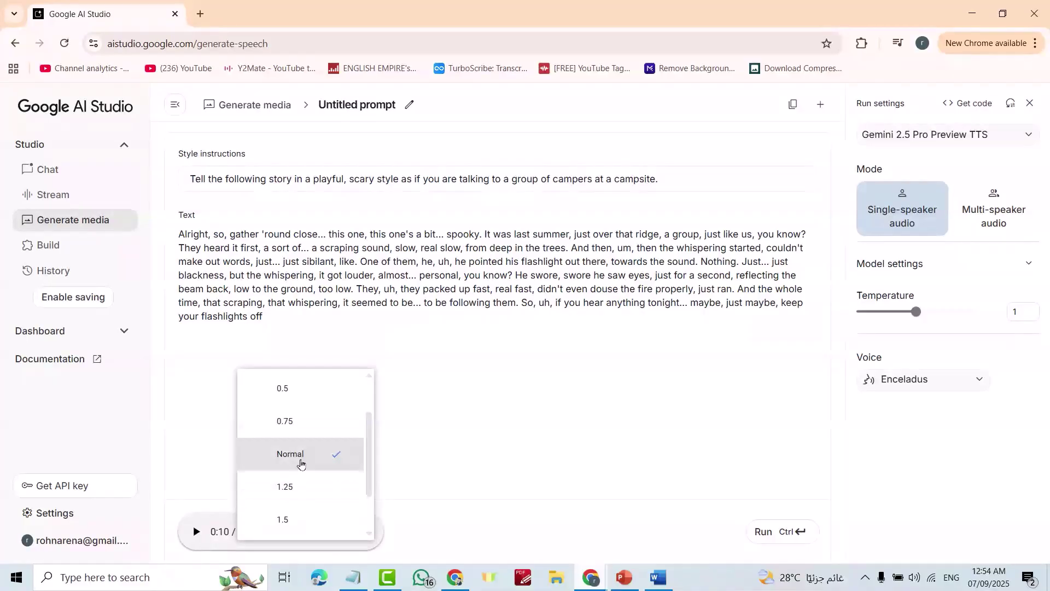
click(448, 433)
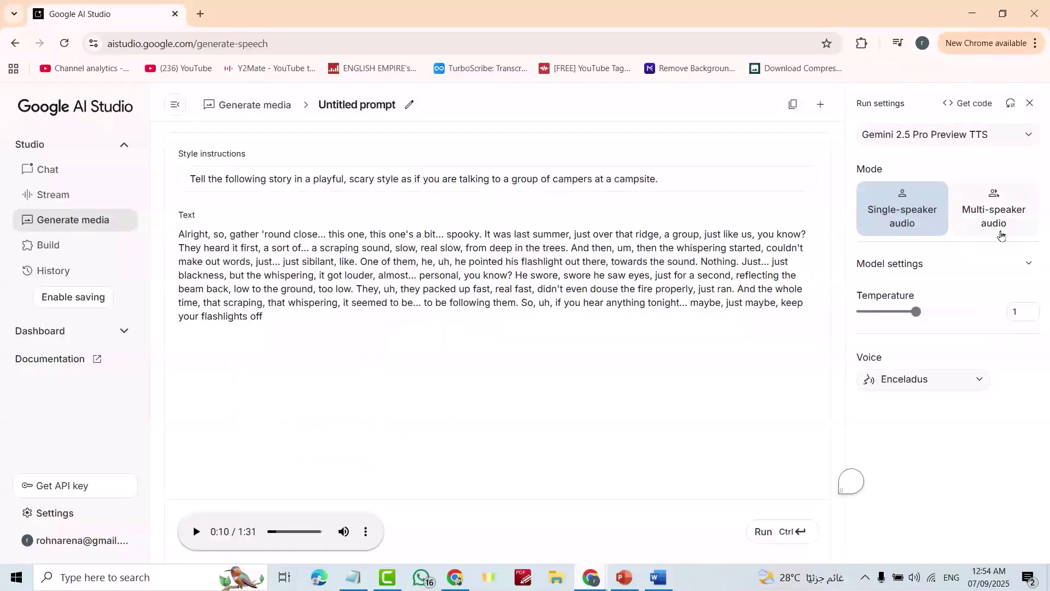
Set Mode back to Multi-speaker audio.
click(985, 215)
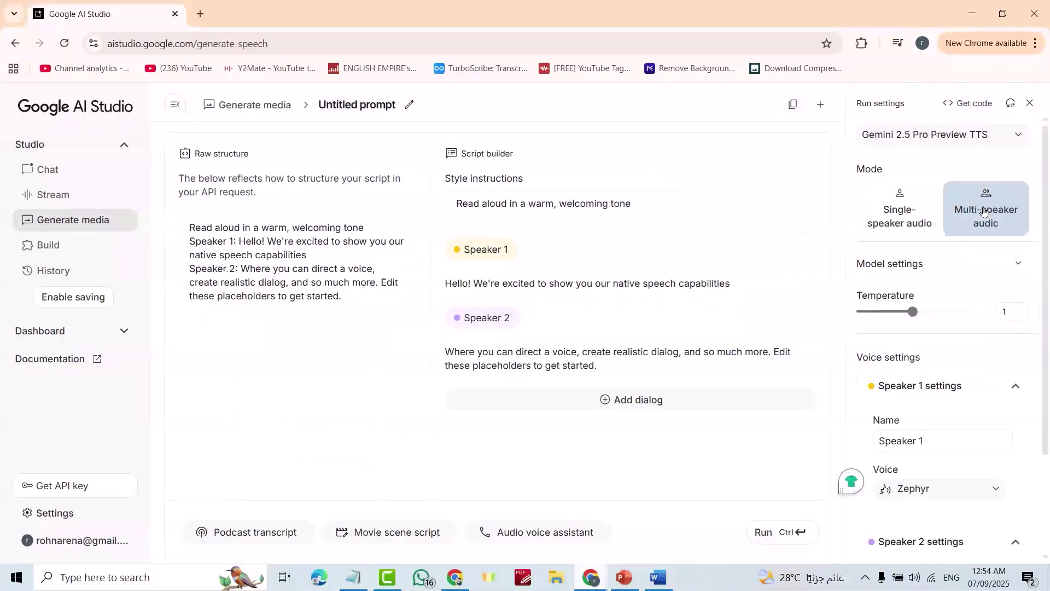